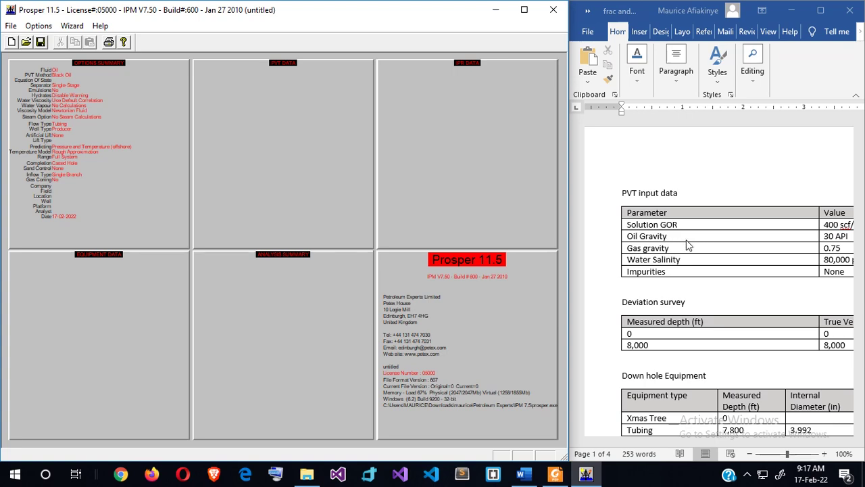
- In the Word document's Down hole Equipment table, change the equipment type of the 8,000 ft row to Casing
scroll(688, 243, down, 1)
scroll(687, 239, up, 1)
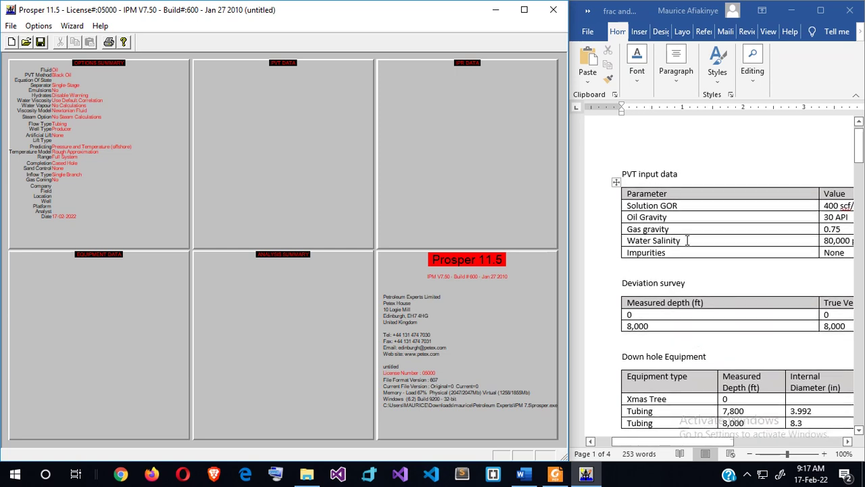
click(819, 11)
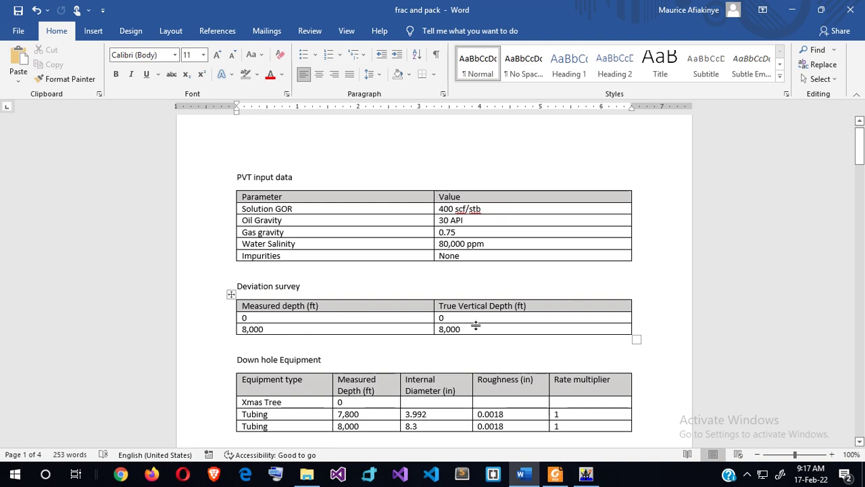
scroll(474, 329, down, 2)
scroll(471, 329, down, 2)
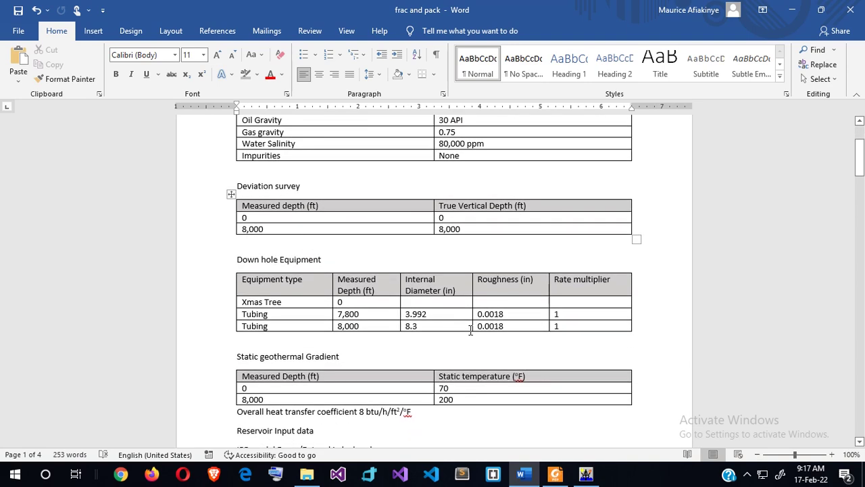
scroll(471, 330, down, 1)
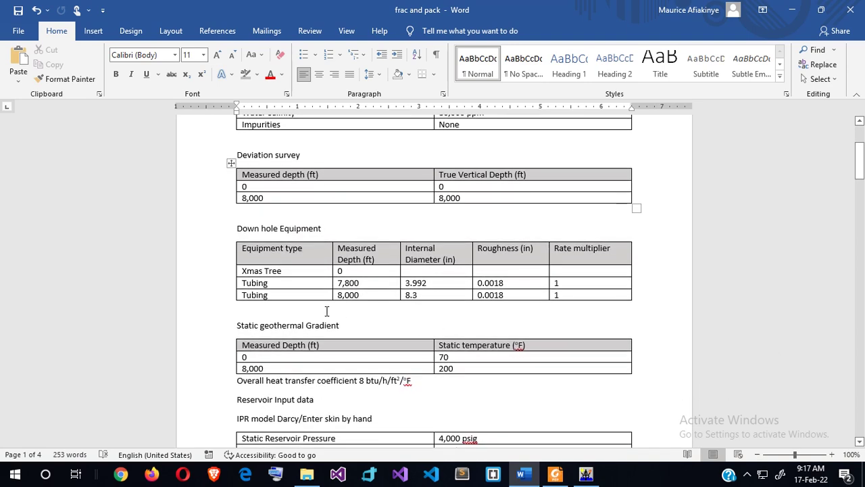
double_click(262, 295)
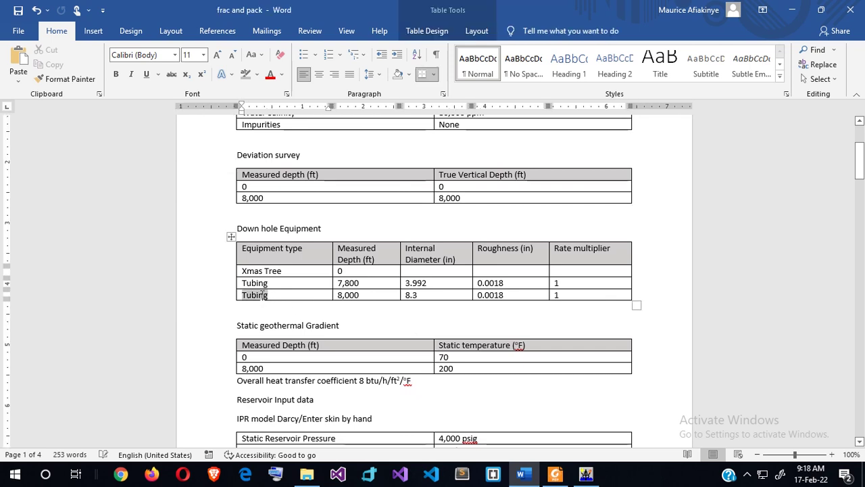
text(Casin)
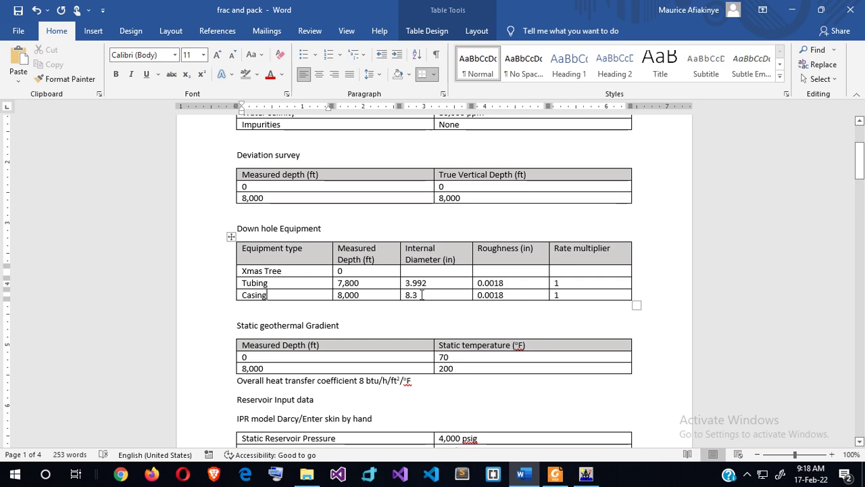
- Review the geothermal gradient, reservoir input data, top node pressure and pre-packed screen parameters in the document
scroll(422, 298, down, 3)
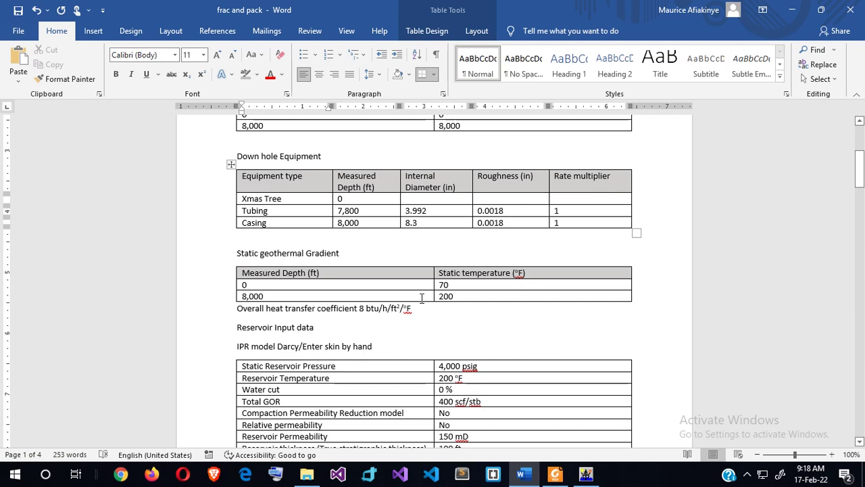
scroll(422, 298, down, 1)
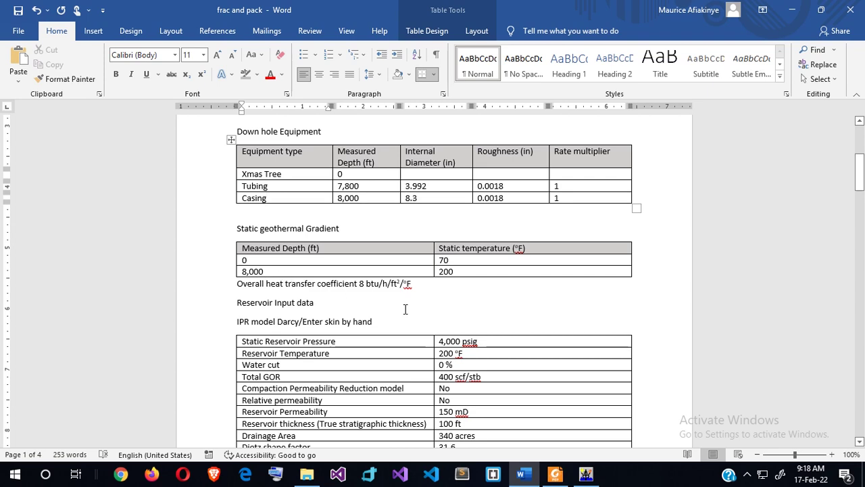
scroll(406, 309, down, 1)
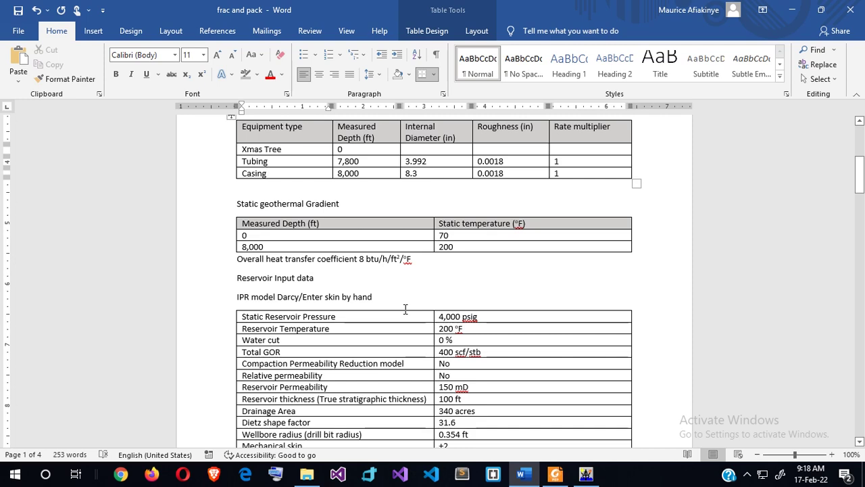
scroll(406, 309, down, 1)
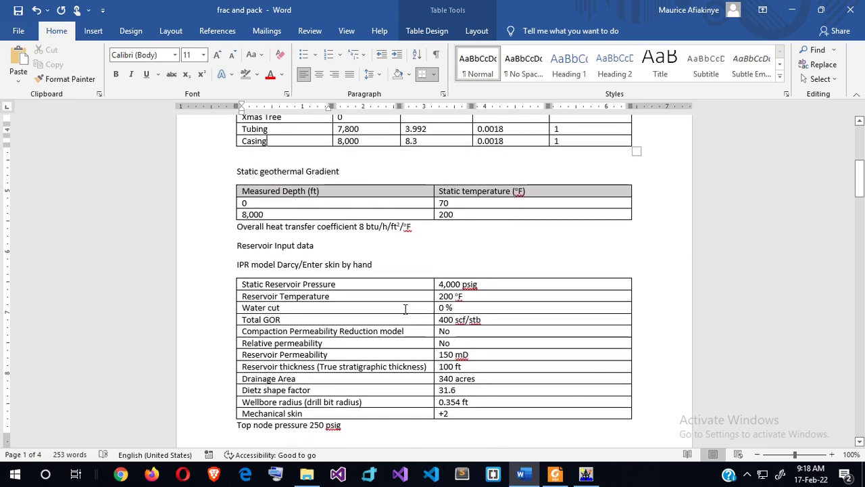
scroll(406, 309, down, 1)
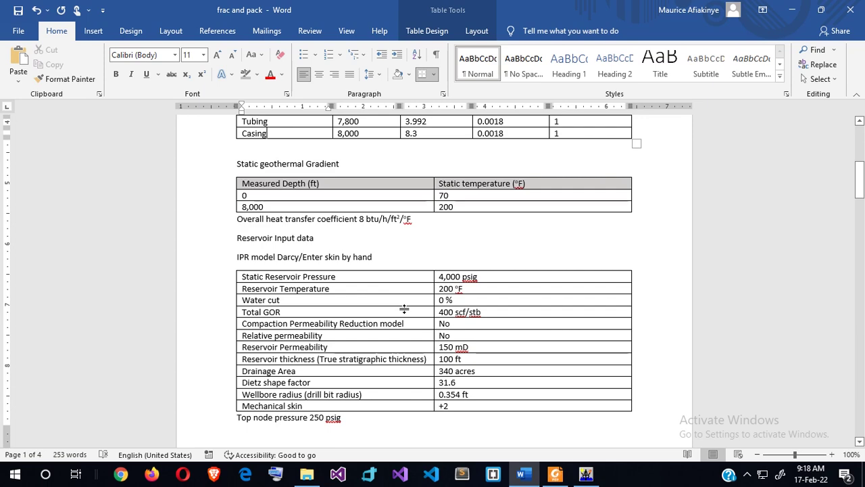
scroll(405, 309, down, 1)
scroll(405, 308, down, 2)
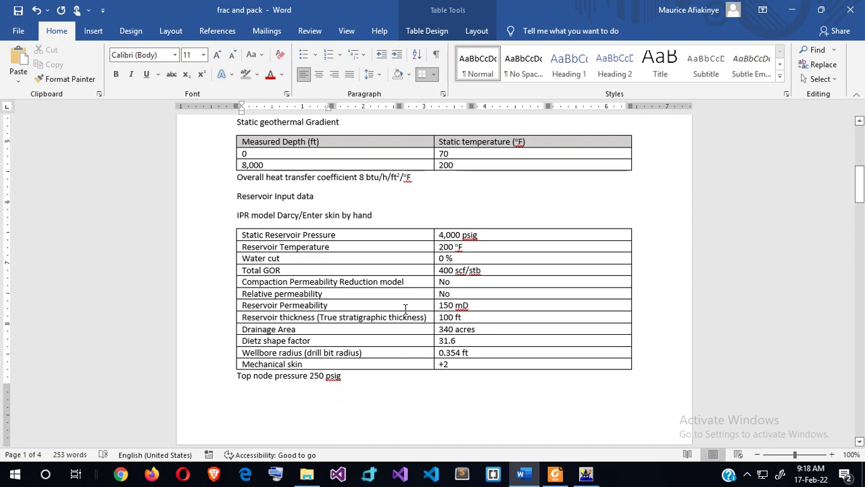
scroll(405, 309, down, 1)
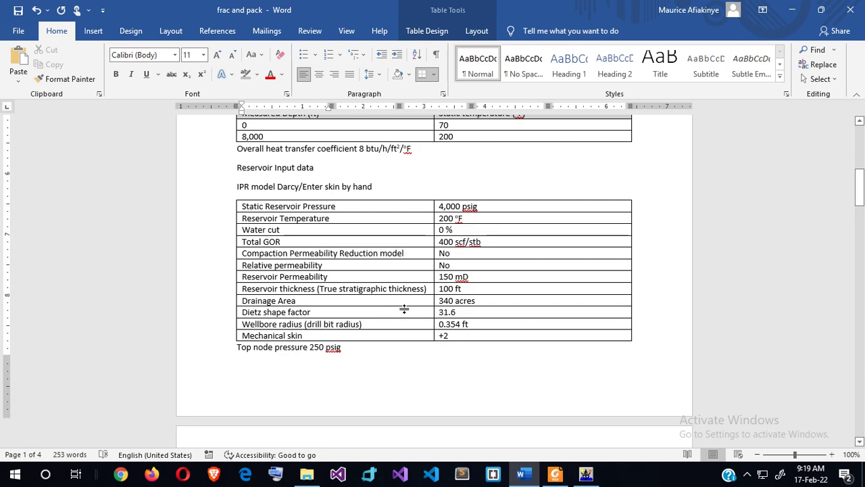
scroll(405, 309, down, 1)
scroll(405, 308, down, 3)
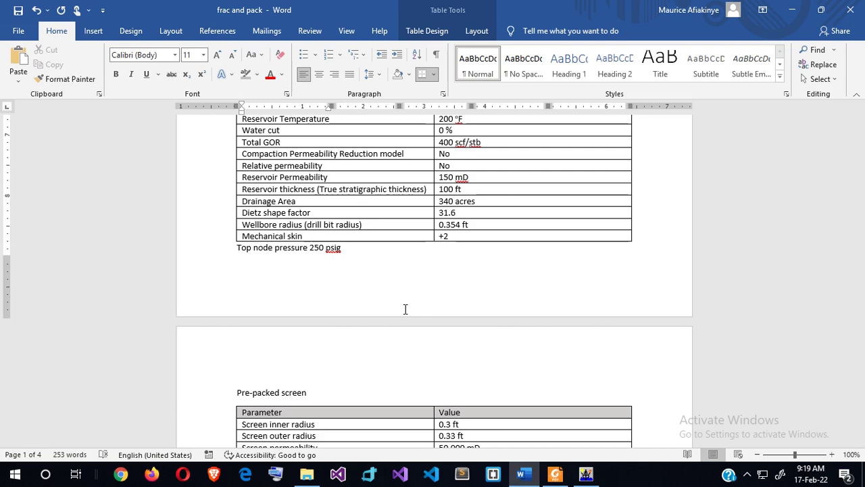
scroll(405, 309, down, 4)
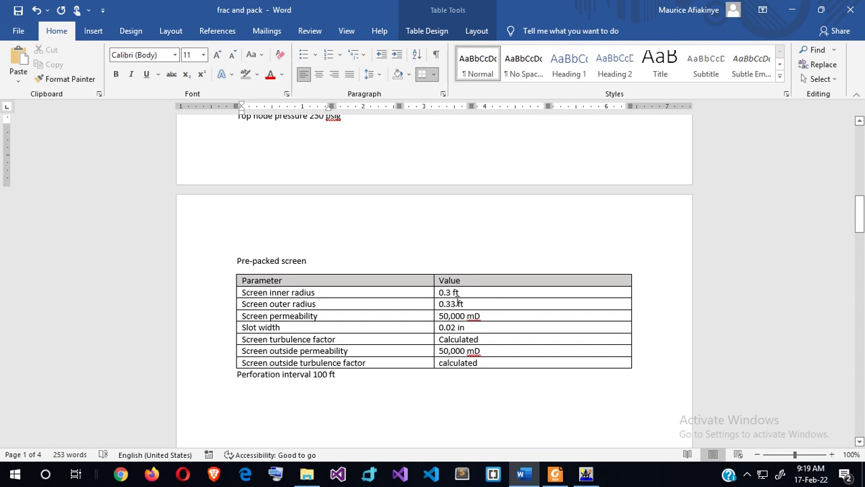
scroll(542, 362, up, 1)
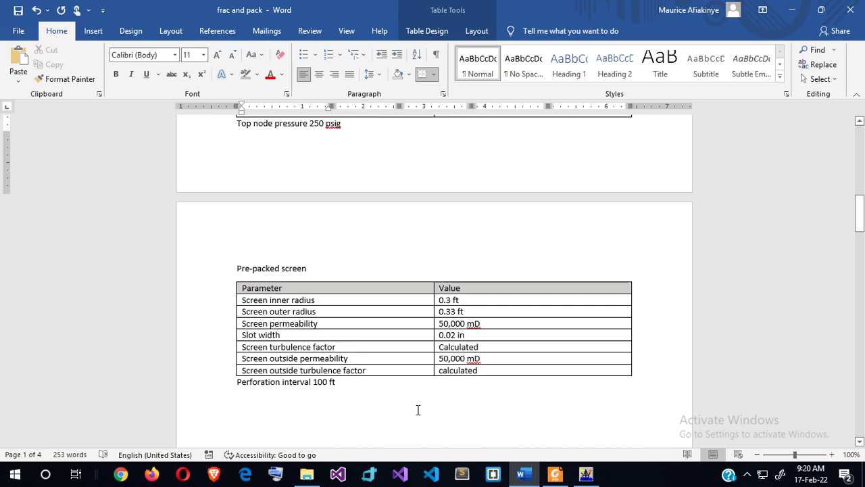
- Place the Word document beside Prosper and bring the PVT input data table with its values into view
key(super+Right)
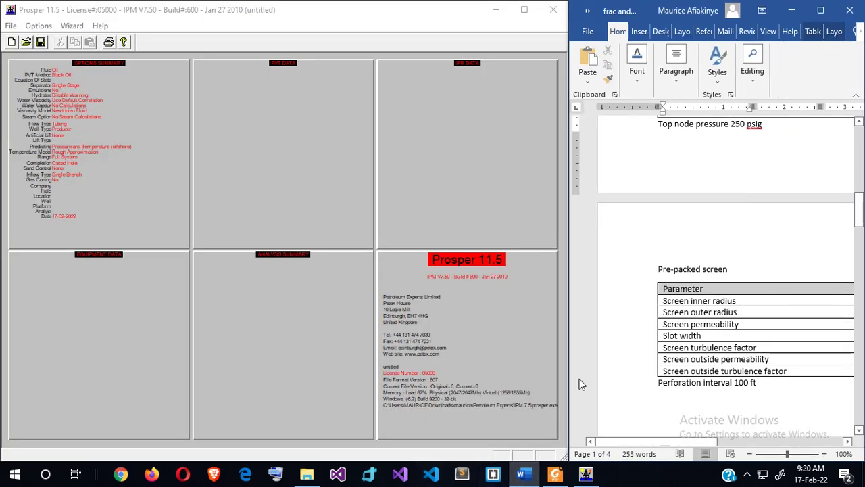
scroll(625, 310, up, 10)
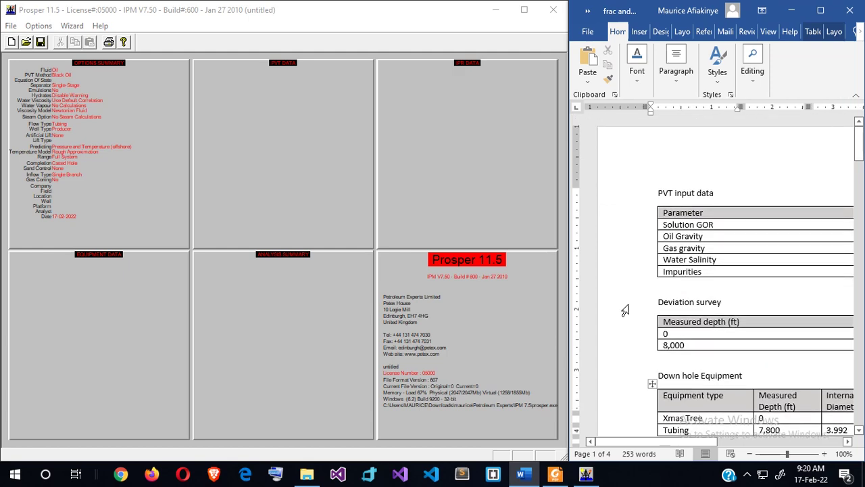
scroll(625, 310, right, 5)
scroll(624, 305, left, 3)
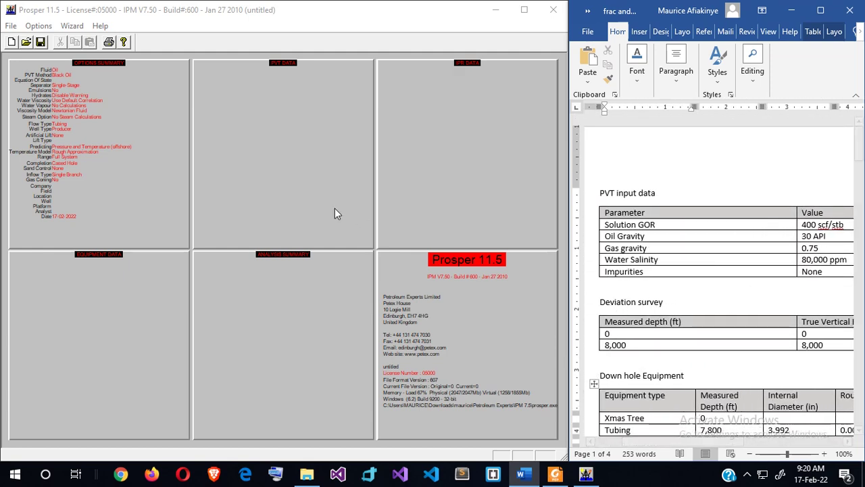
- In Prosper's system options, set the well completion type to Open Hole and sand control to Pre-Packed Screen
click(215, 15)
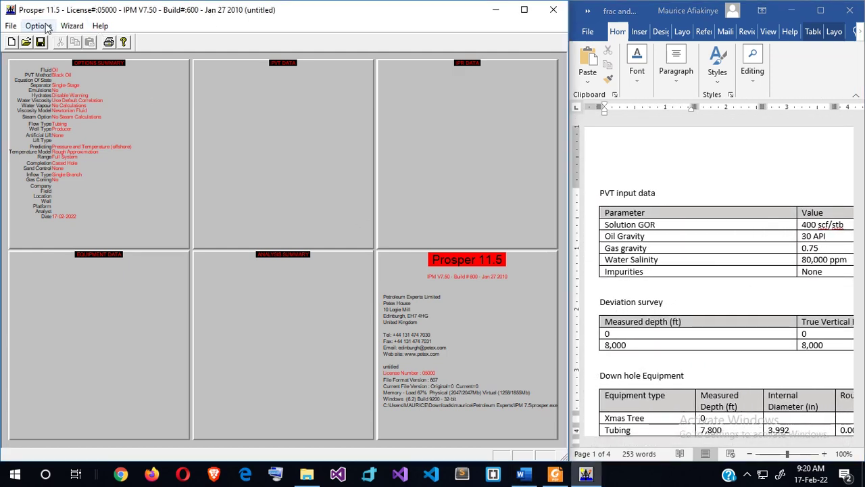
click(48, 27)
click(83, 39)
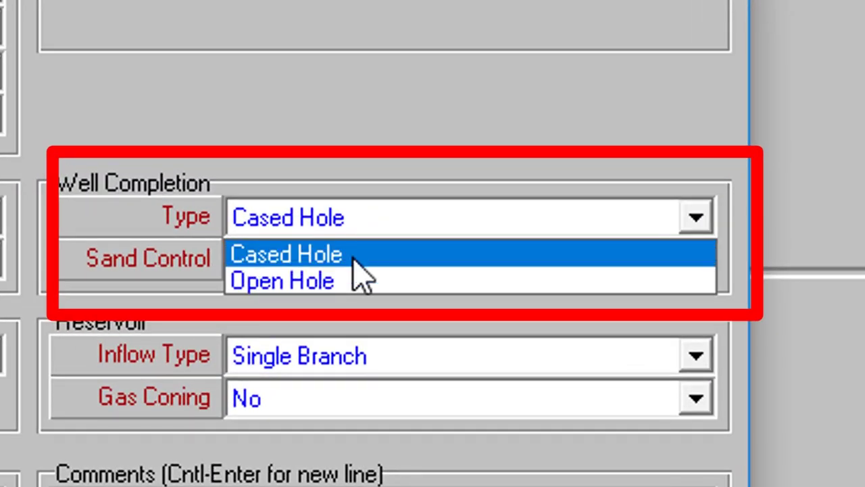
click(369, 284)
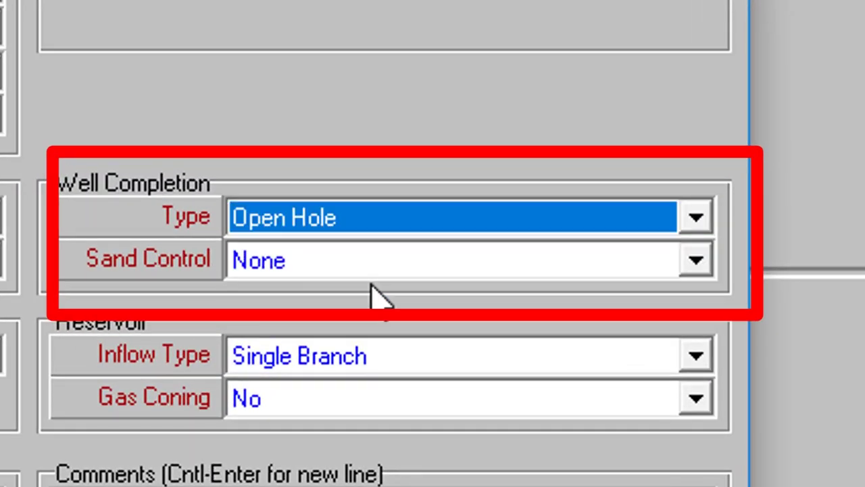
click(428, 274)
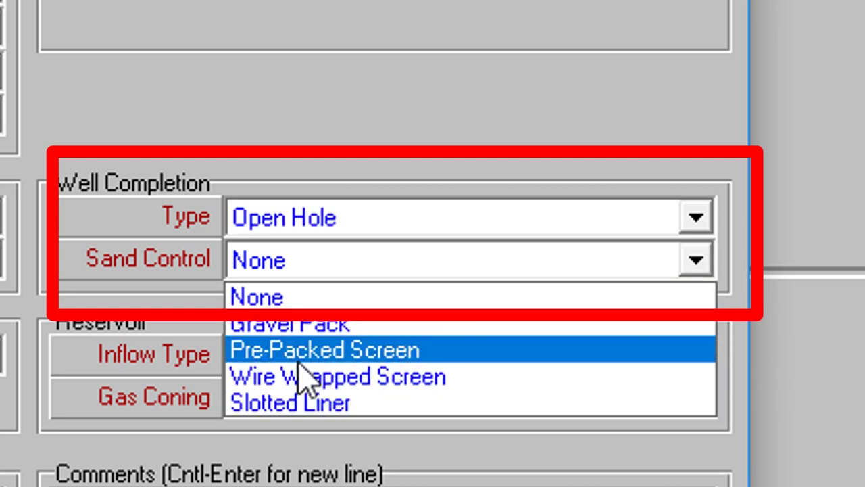
click(277, 353)
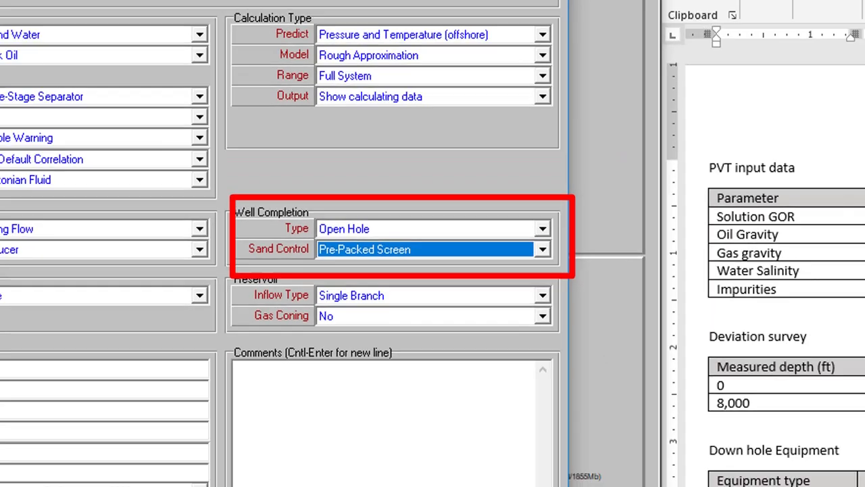
key(Return)
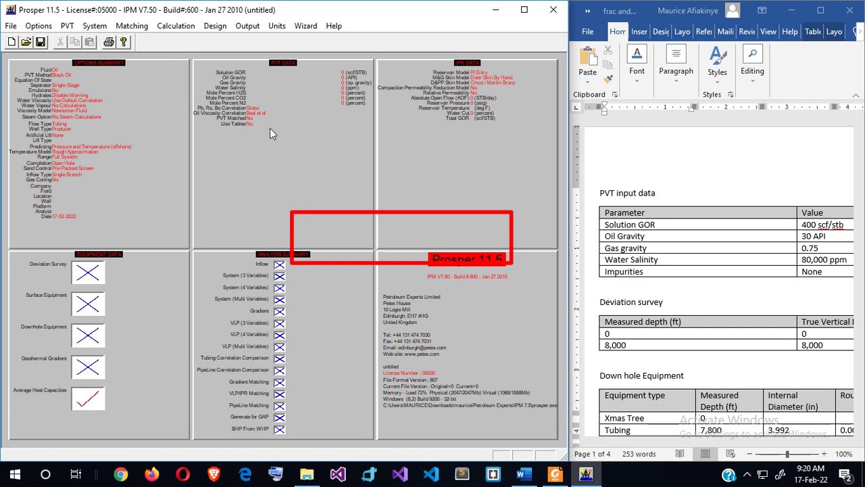
- Enter the PVT data: solution GOR 400 scf/STB, oil gravity 30 API, gas gravity 0.75 and water salinity 80000 ppm
double_click(247, 157)
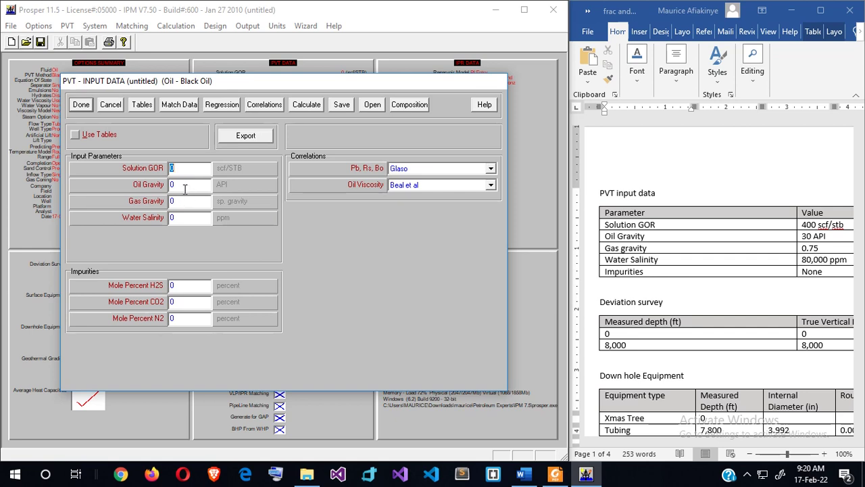
text(40030)
key(Tab)
text(0.75)
key(Tab)
text(80000)
click(81, 104)
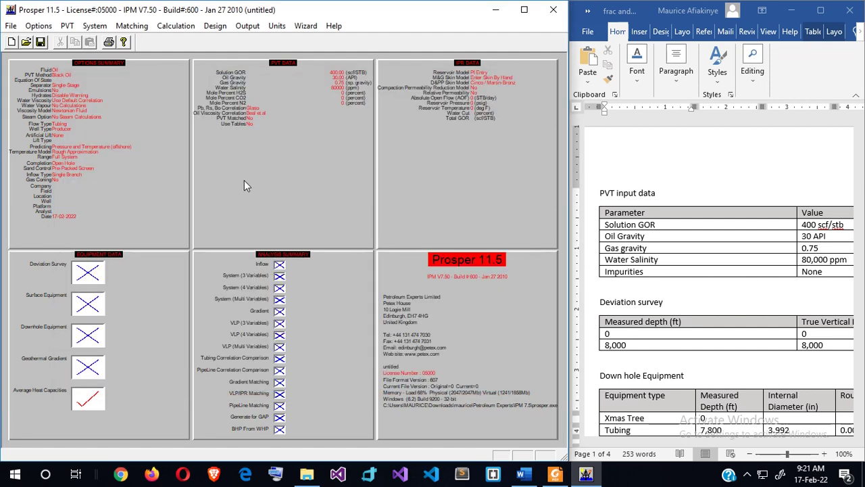
- Start editing the equipment data with every section selected except Surface Equipment
click(152, 265)
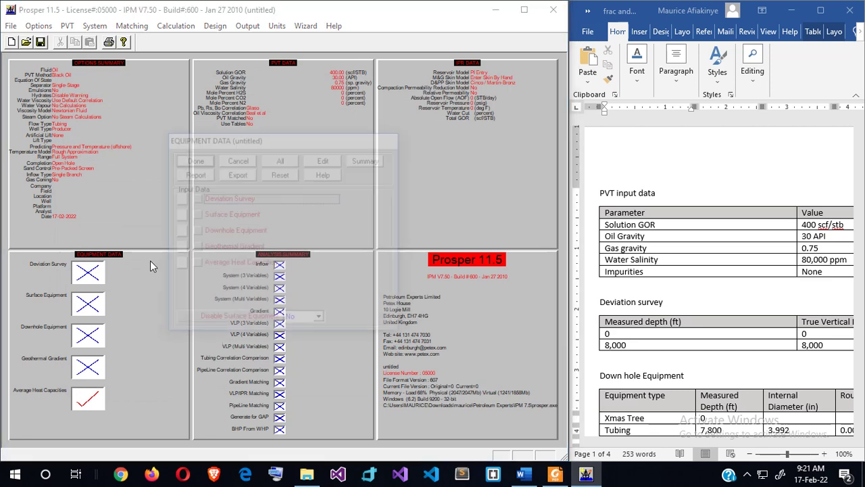
click(283, 161)
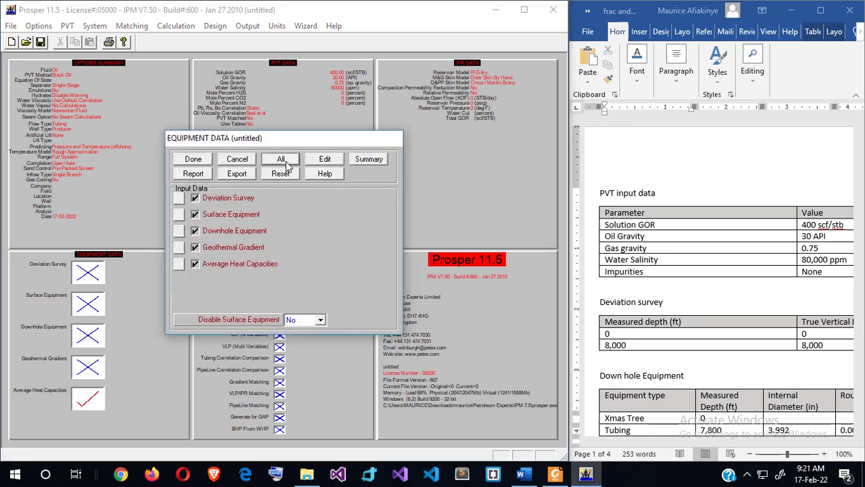
click(234, 213)
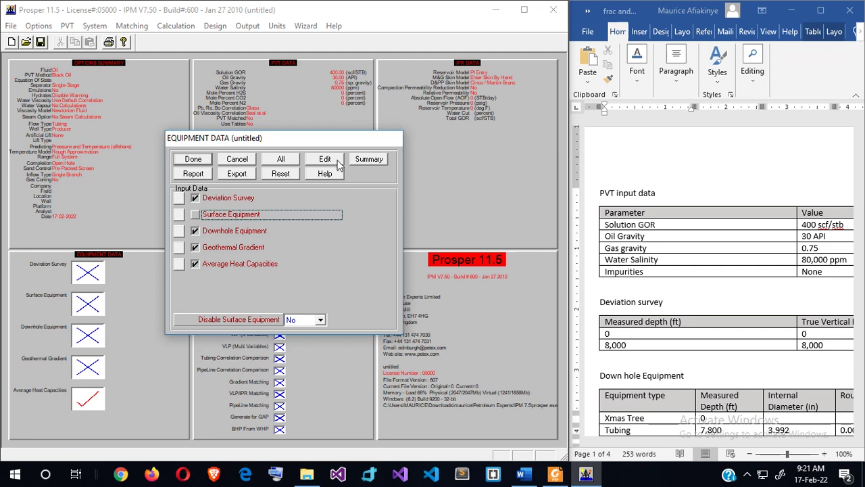
click(325, 159)
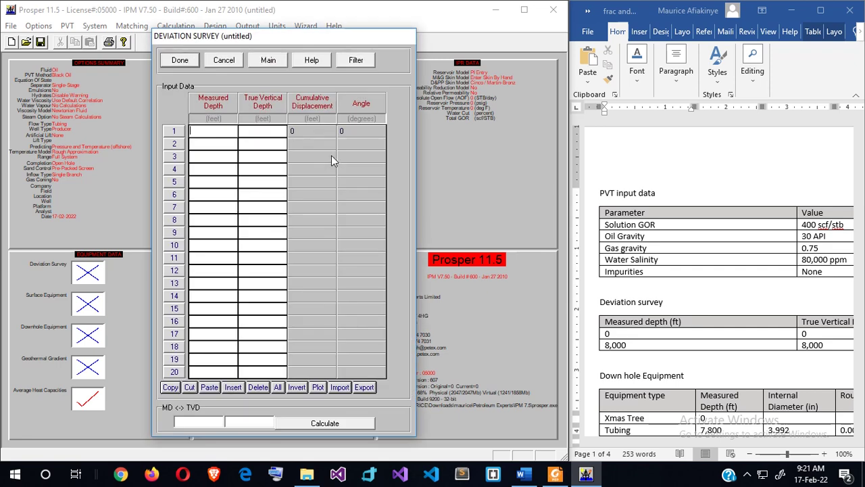
- Fill the deviation survey with measured and true vertical depths of 0 and 0, and 8000 and 8000 feet
text(0)
key(Tab)
text(0)
key(Tab)
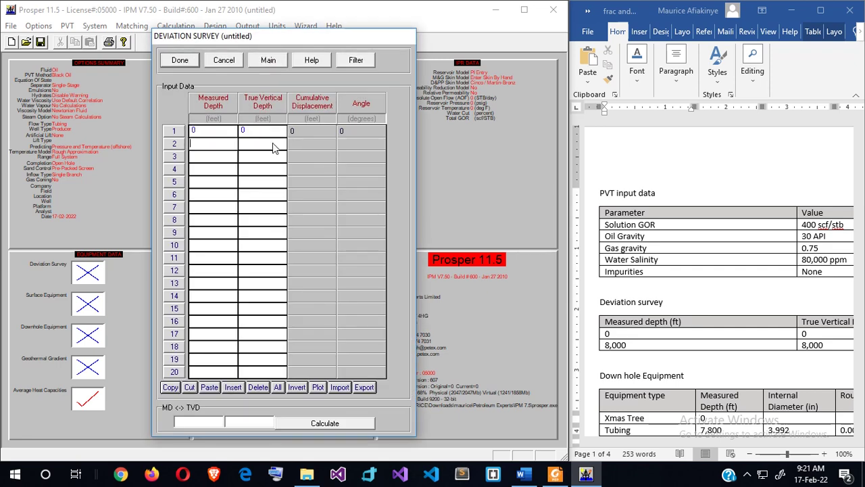
text(8000)
key(Tab)
text(8000)
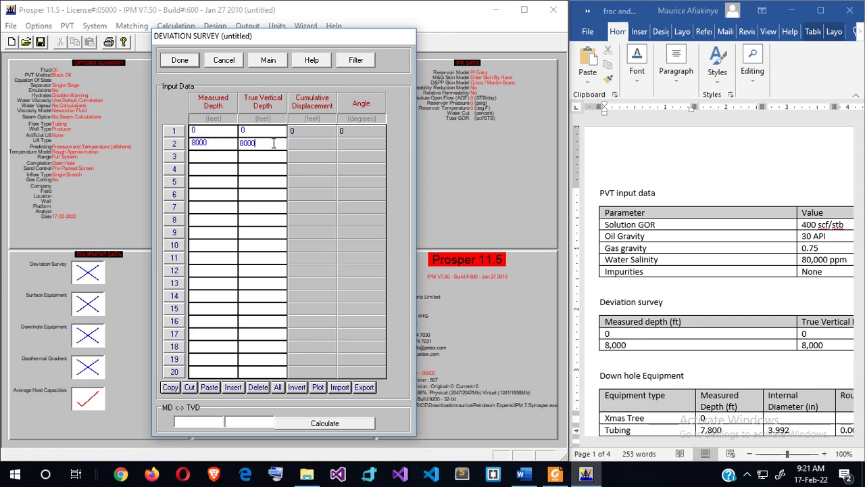
click(181, 60)
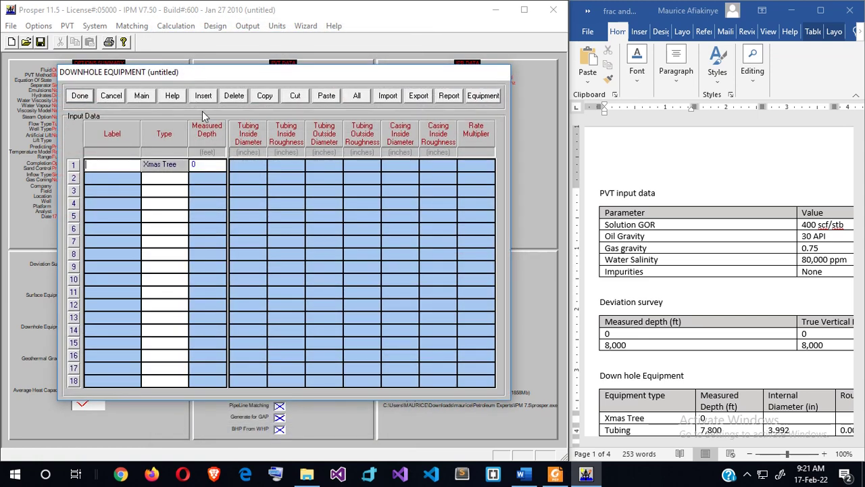
- Add a tubing section to the downhole equipment with a measured depth of 8000 feet and an inside diameter of 3.992 inches
click(176, 181)
click(181, 179)
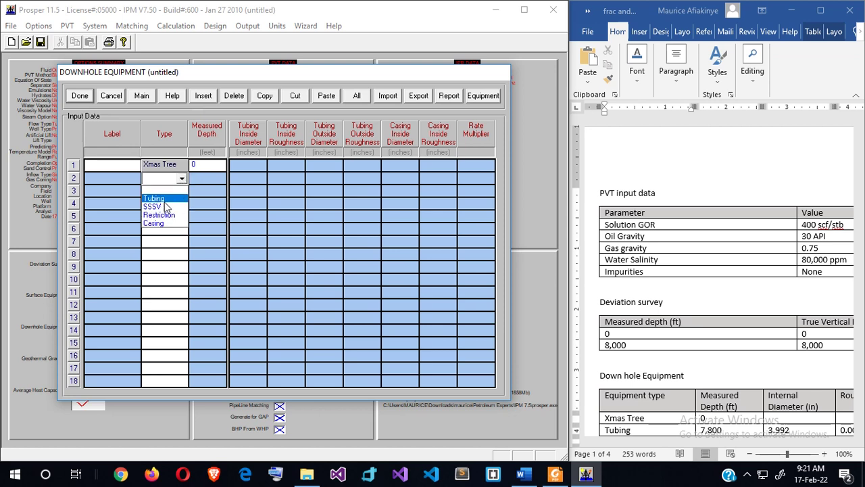
click(159, 203)
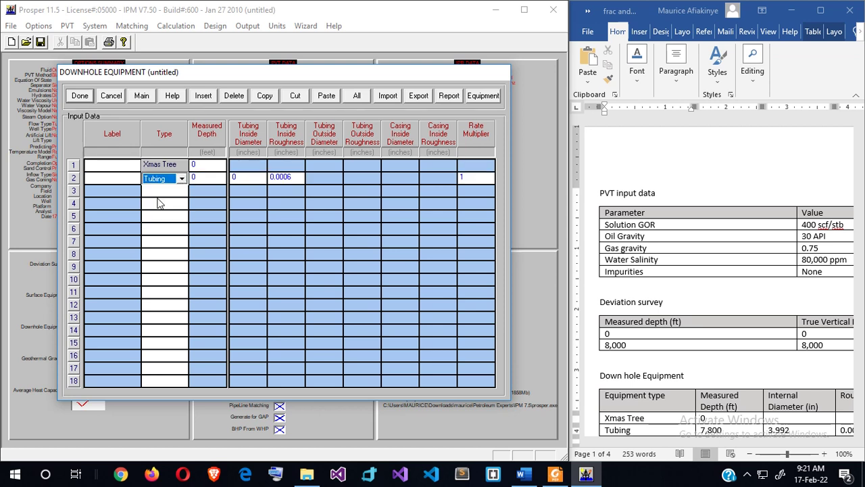
click(206, 177)
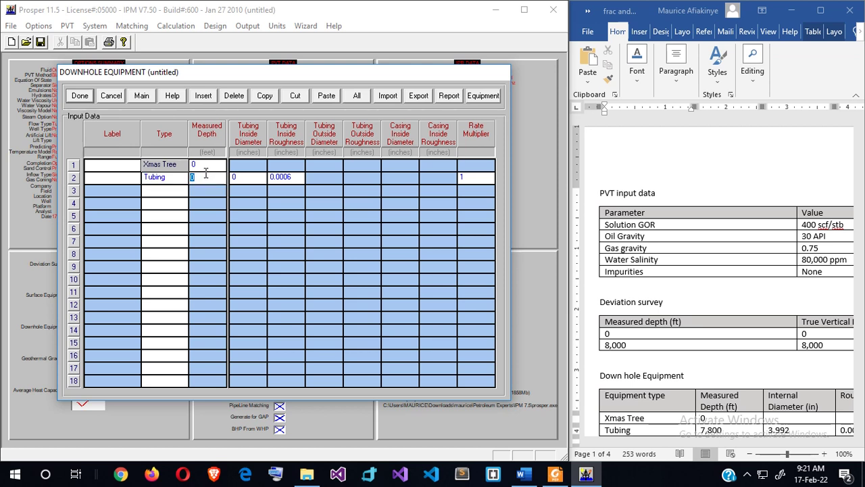
text(8000)
click(249, 177)
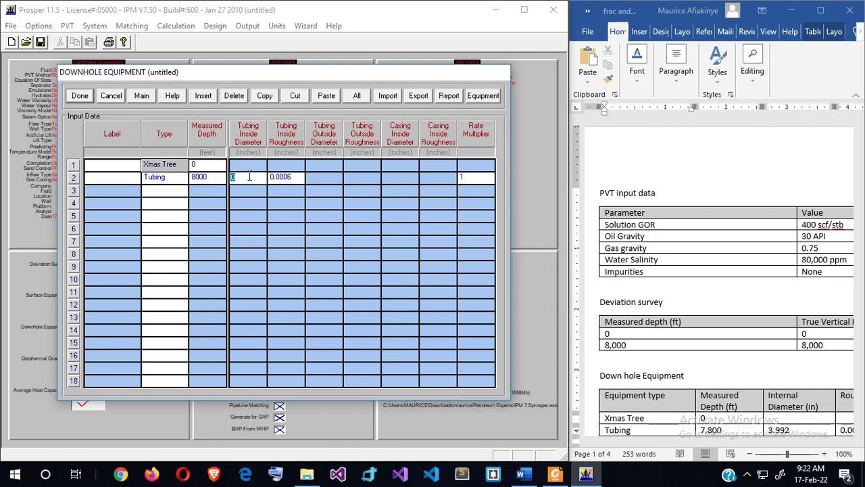
text(3.992)
click(175, 191)
click(182, 182)
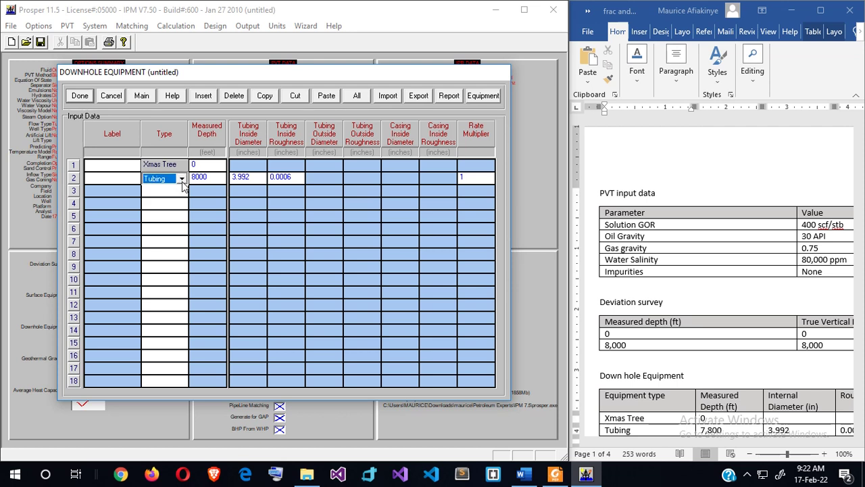
click(199, 179)
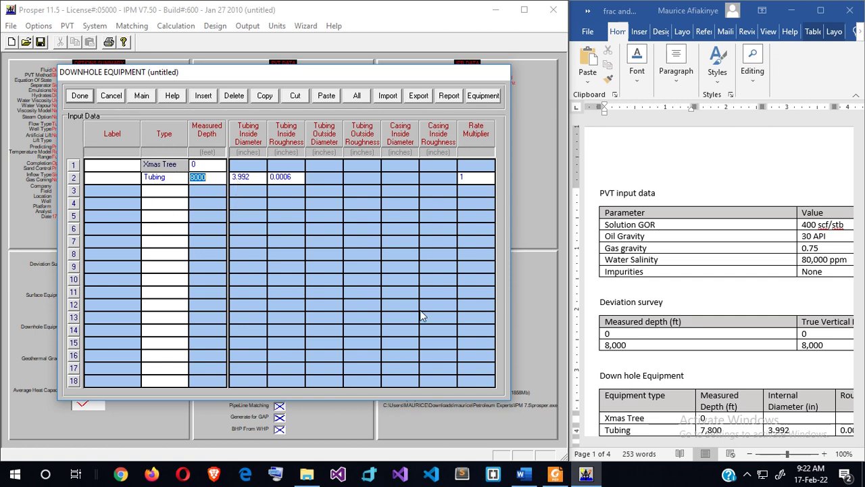
scroll(672, 388, down, 1)
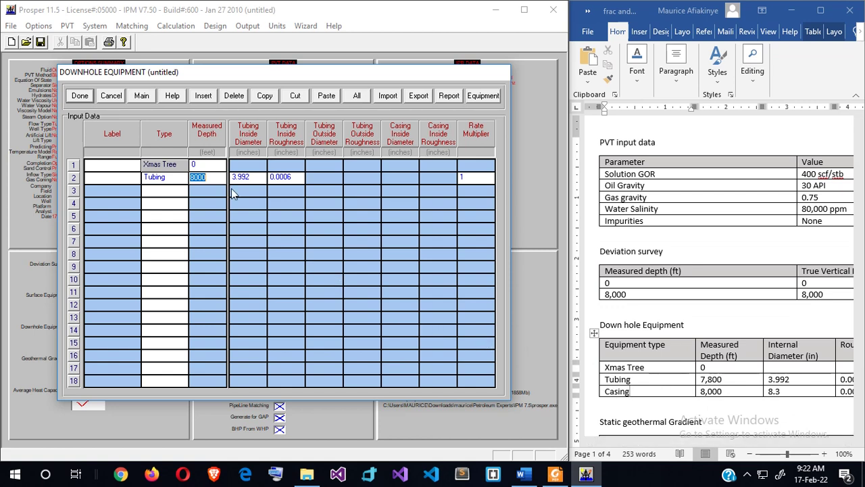
click(80, 96)
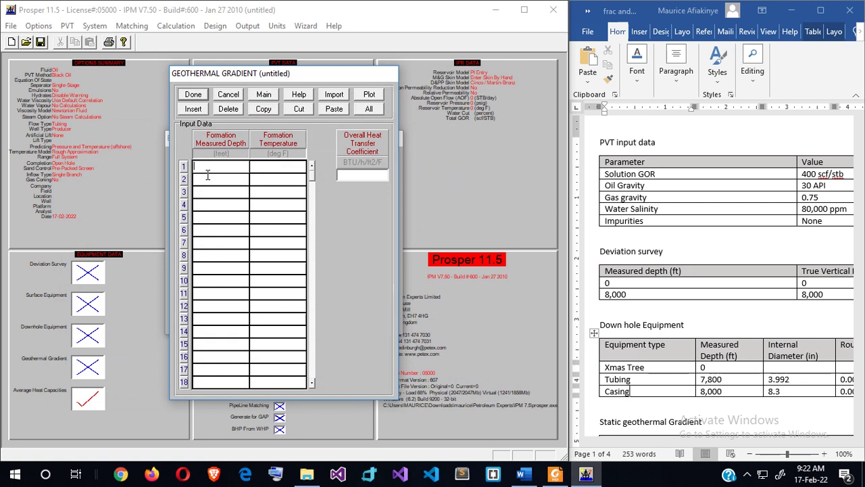
- Fill the geothermal gradient with formation temperatures of 70 deg F at 0 feet and 200 deg F at 8000 feet
text(0)
key(Tab)
text(70)
key(Tab)
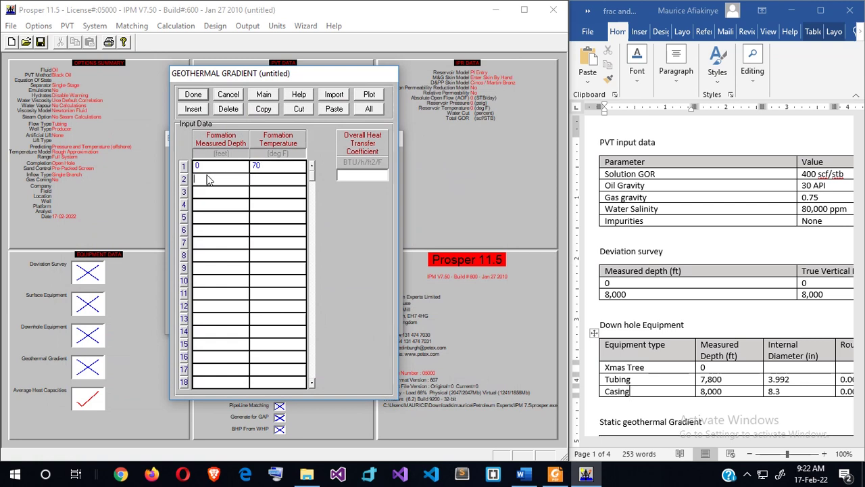
text(8000)
key(Tab)
text(200)
- Set the overall heat transfer coefficient to 8 BTU/h/ft2/F and finish the equipment data with the default average heat capacities
click(350, 175)
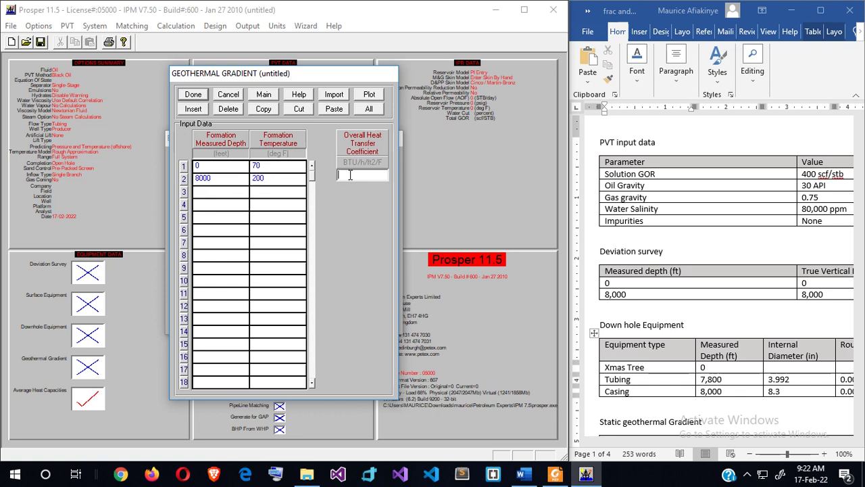
text(8)
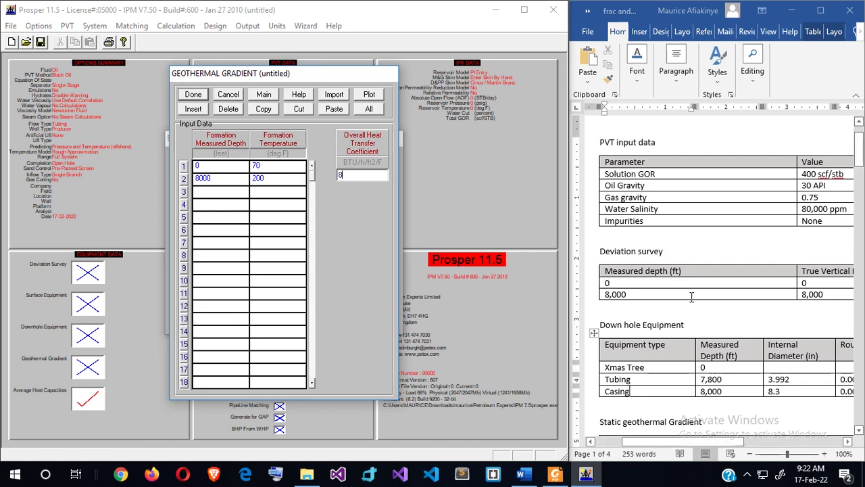
scroll(691, 298, down, 5)
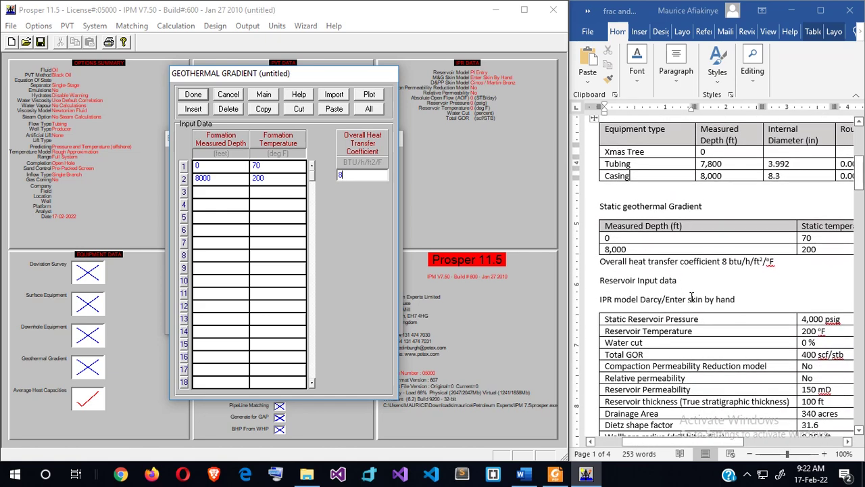
click(194, 95)
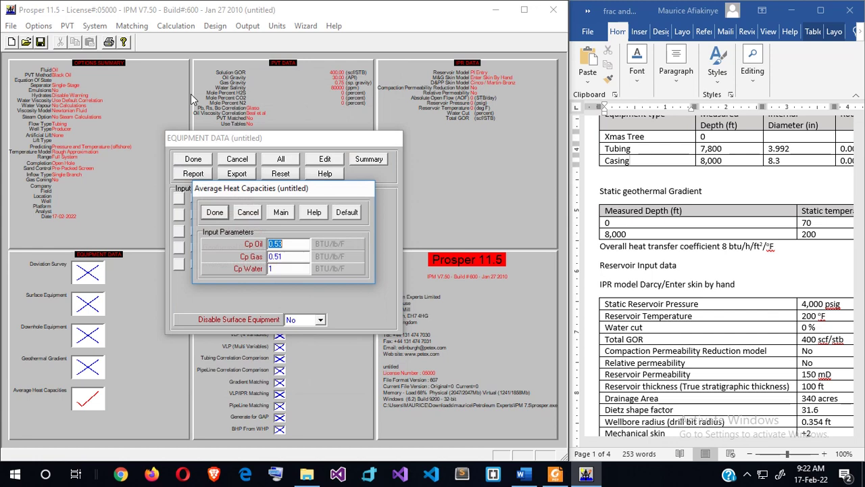
click(214, 211)
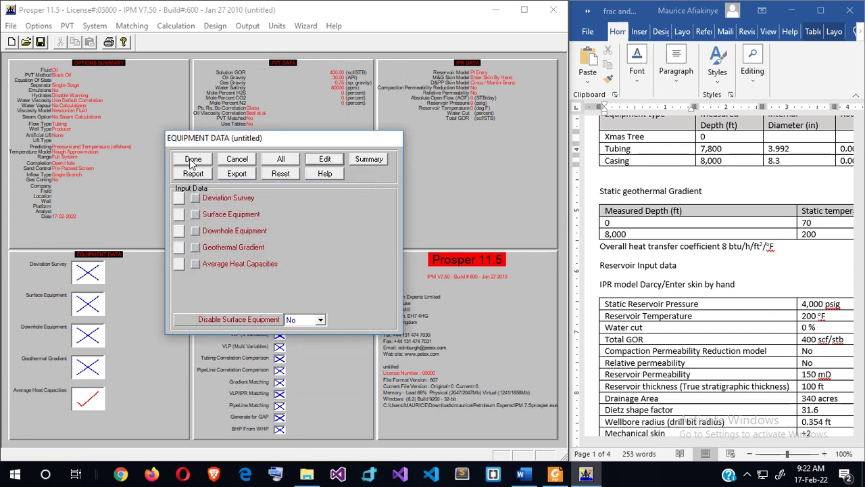
click(194, 160)
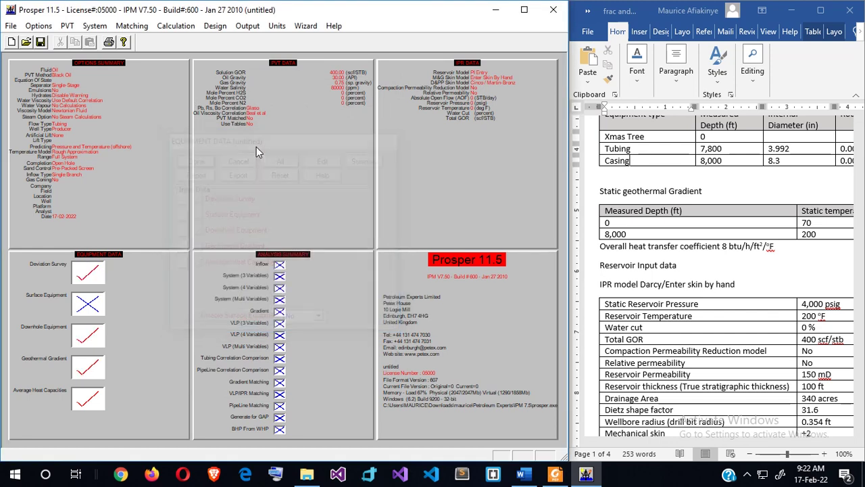
- Set the IPR to the Darcy model with skin entered by hand, reservoir pressure 4000 psig, temperature 200 deg F and water cut 0
click(413, 138)
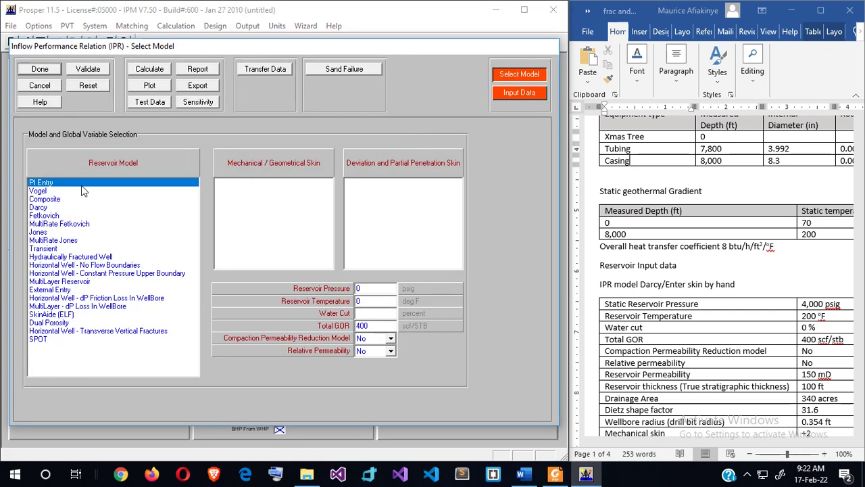
click(40, 208)
click(232, 183)
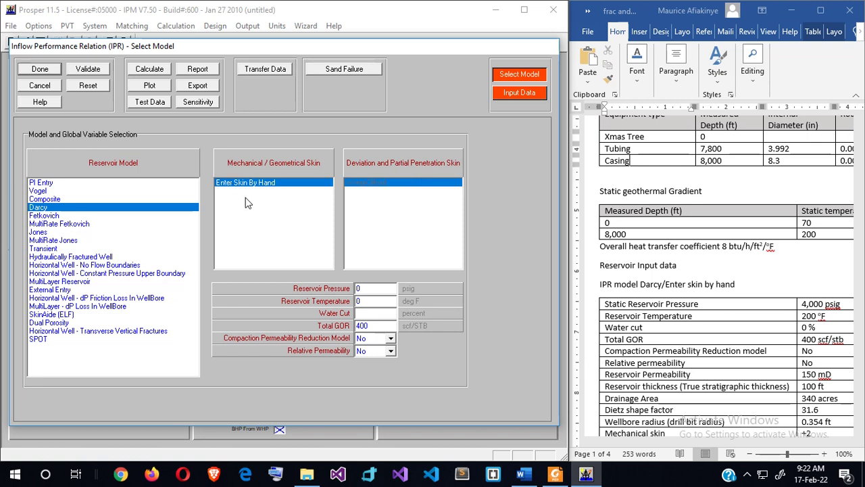
click(383, 288)
key(BackSpace)
text(4000)
key(Tab)
text(200)
text(0)
- Enter the Darcy reservoir data: permeability 150 md, thickness 100 feet, drainage area 340 acres, Dietz shape factor 31.6 and wellbore radius 0.354 feet
click(504, 96)
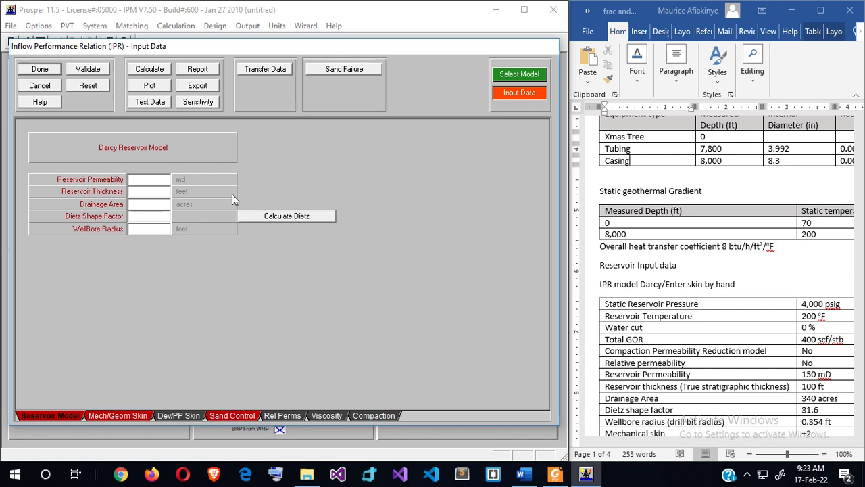
text(150)
key(Tab)
text(100)
key(Tab)
text(340)
text(31.)
text(6)
key(Tab)
key(Tab)
text(0.354)
key(Home)
- Set the mechanical skin of the IPR model to 2
click(118, 415)
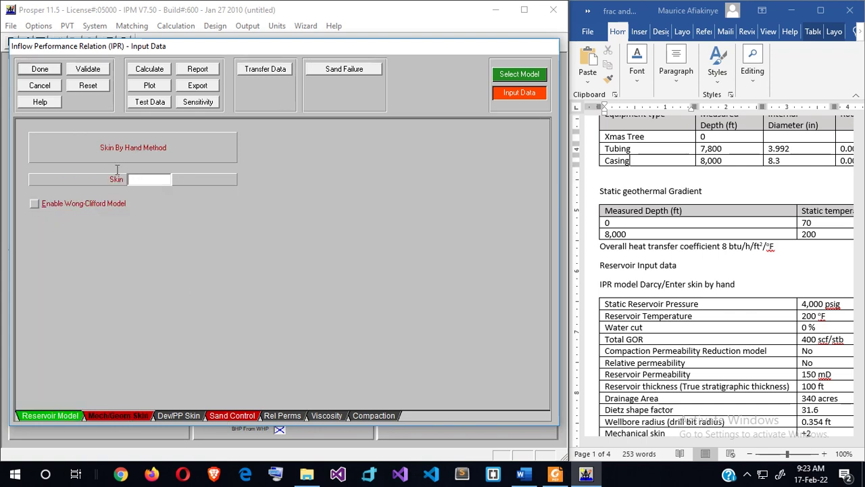
text(2)
scroll(610, 315, down, 2)
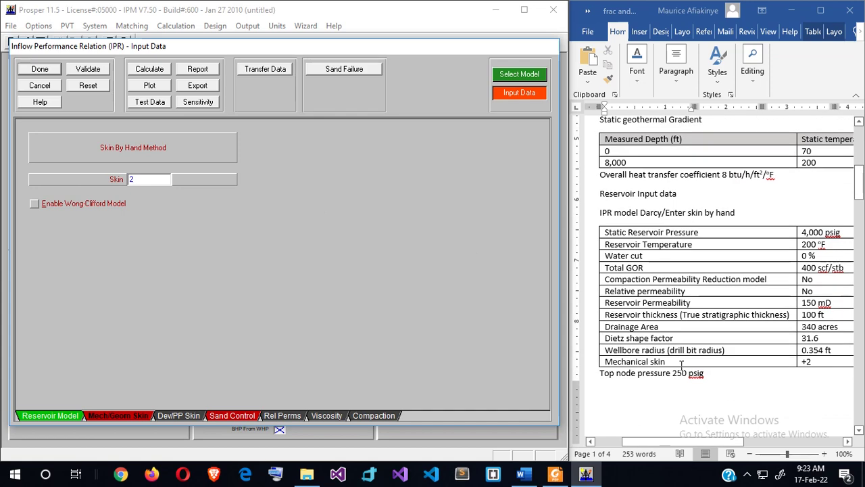
- Set the pre-packed screen's production interval to 100 feet in the sand control data, matching the perforation interval in the Word document
scroll(748, 370, down, 8)
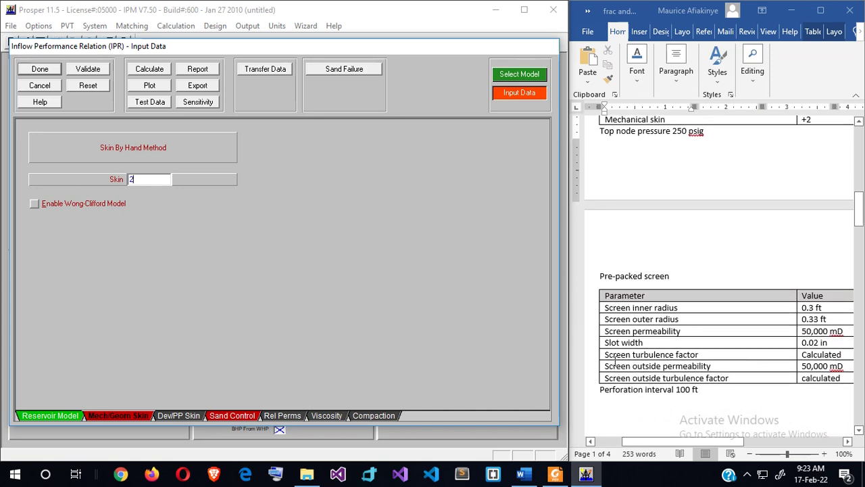
click(246, 418)
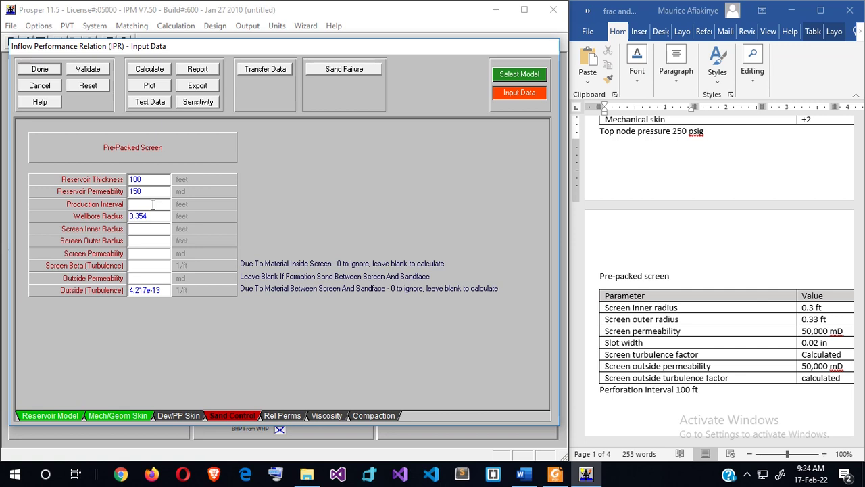
text(100)
drag(715, 393, 598, 398)
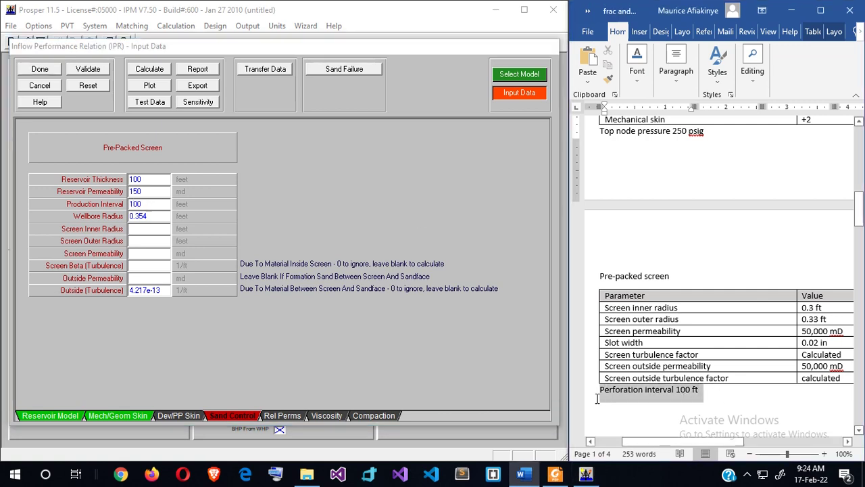
click(641, 426)
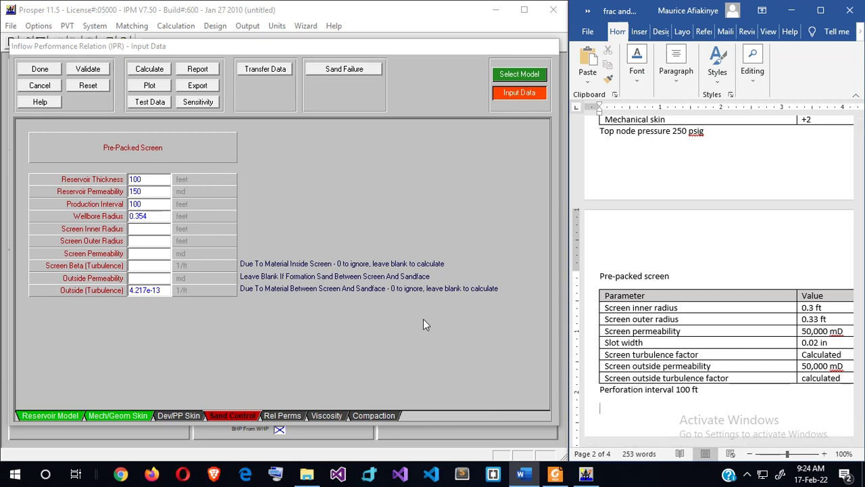
- Enter screen inner radius 0.3 feet, outer radius 0.33 feet, screen permeability 50,000 md and outside permeability 50000 md, and calculate the IPR
click(149, 228)
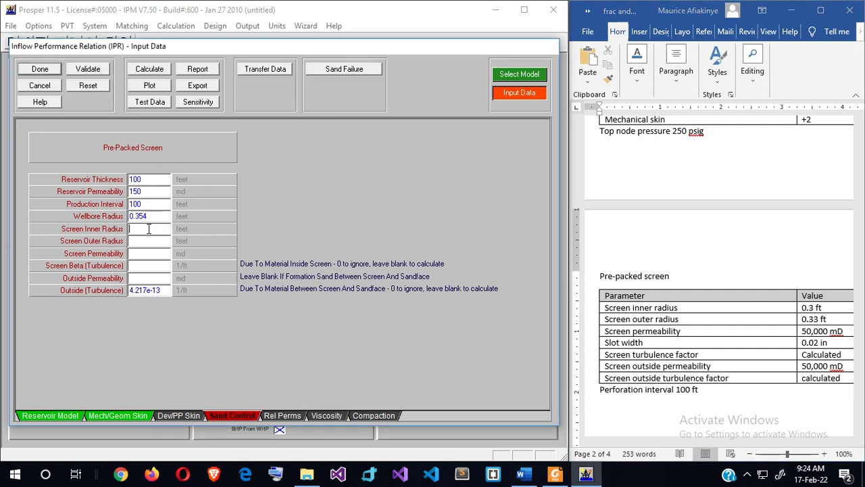
text(0.3)
text(.)
text(33)
key(Home)
text(0)
click(155, 251)
text(50,000)
click(151, 278)
text(50000)
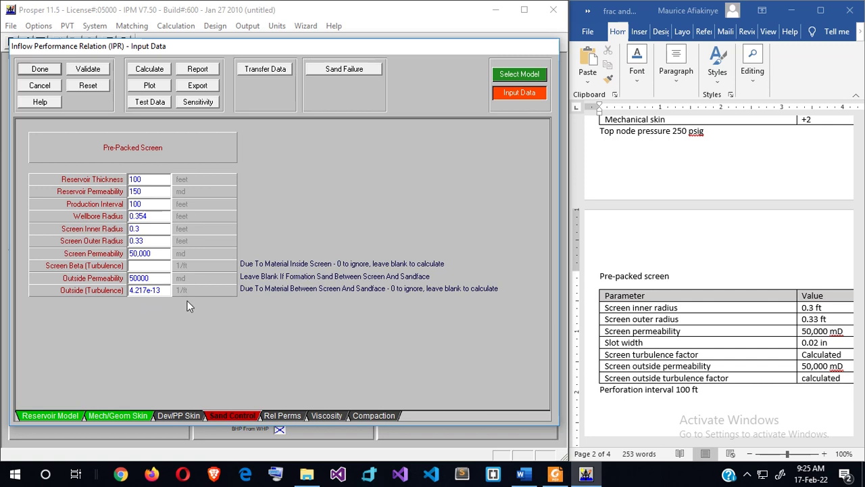
click(150, 70)
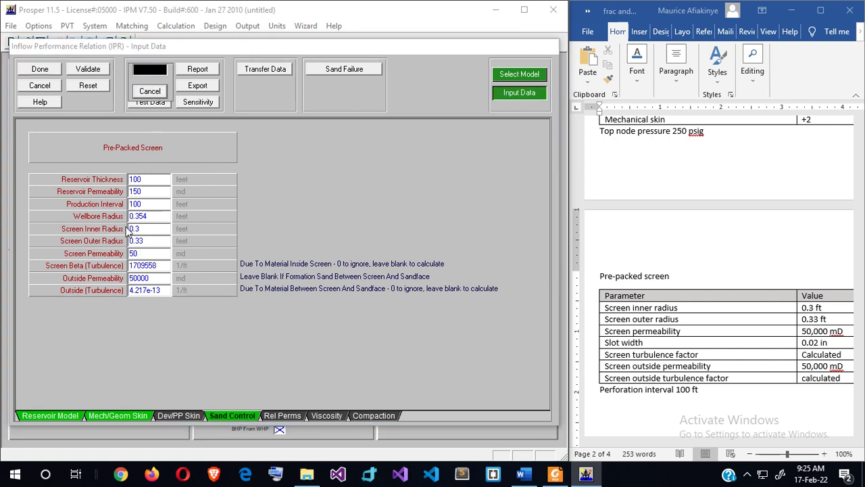
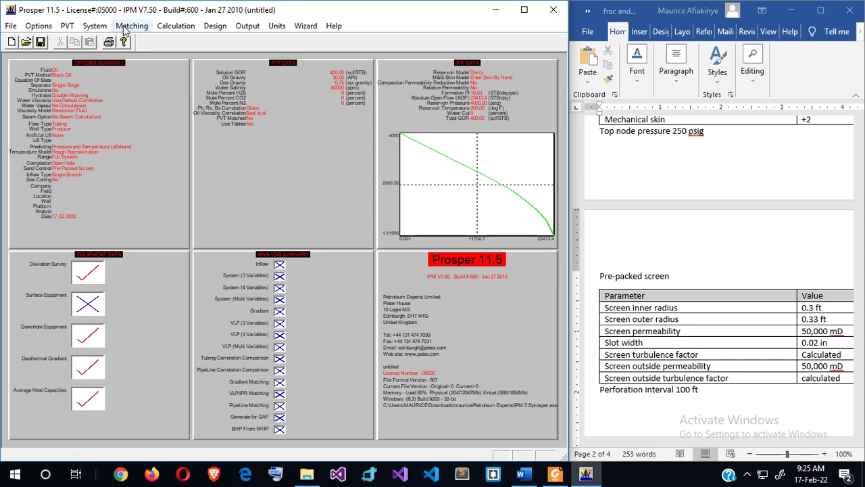
- Set up a three-variable system calculation with a top node pressure of 250 psig and no sensitivity variables, continuing to its results window
click(180, 30)
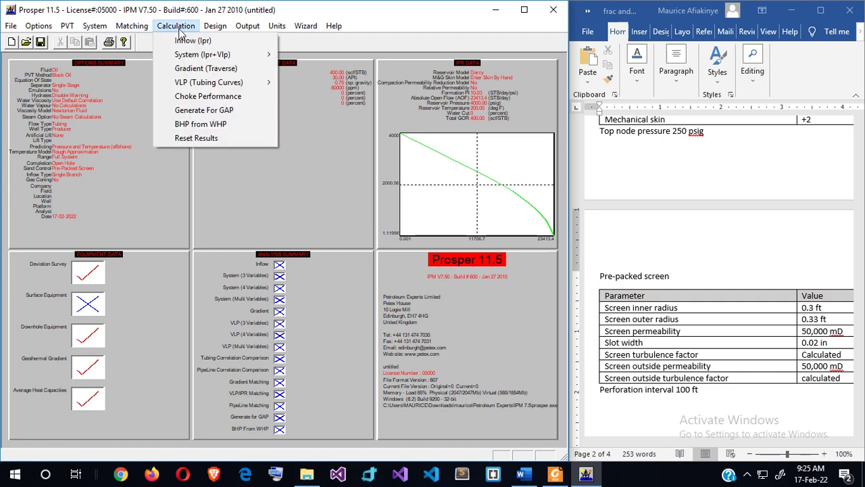
mouse_move(230, 54)
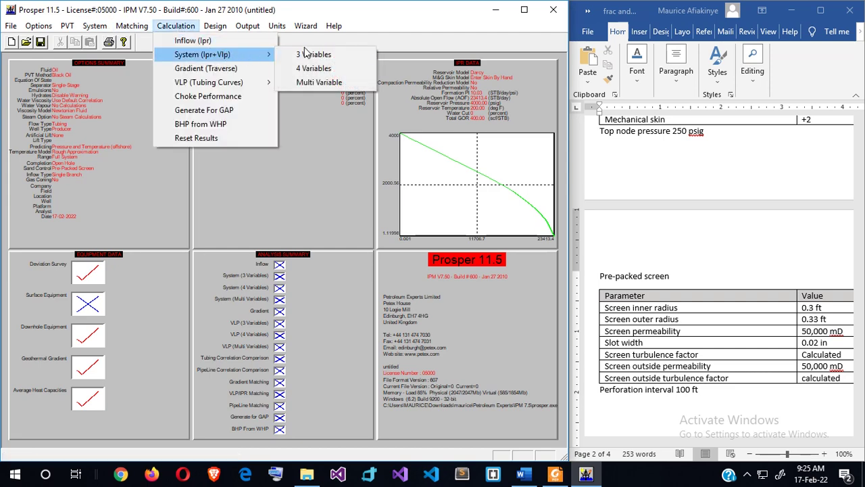
click(306, 54)
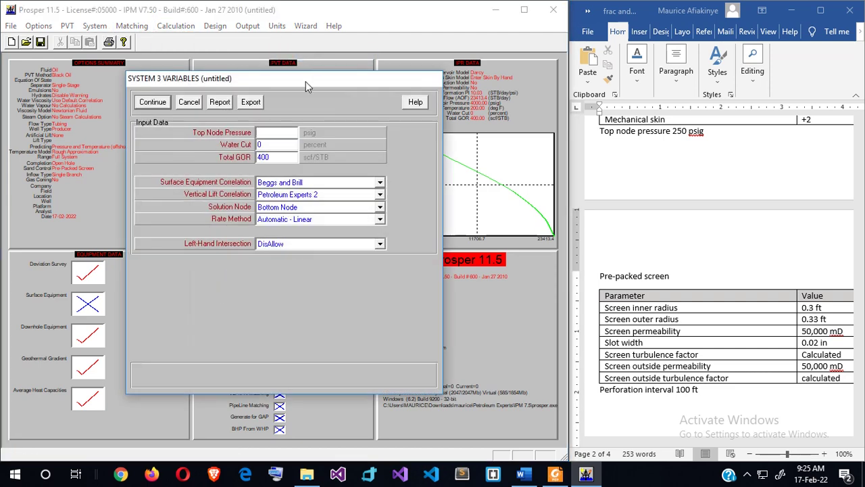
text(250)
click(651, 147)
drag(714, 133, 598, 135)
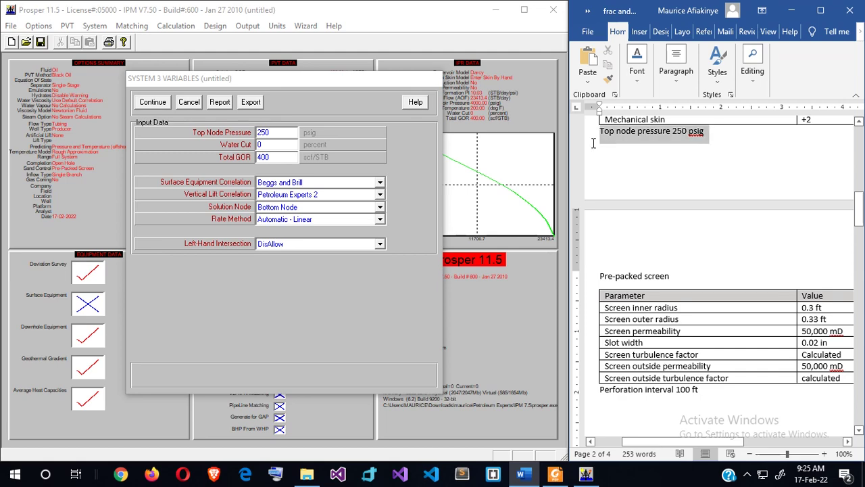
click(366, 280)
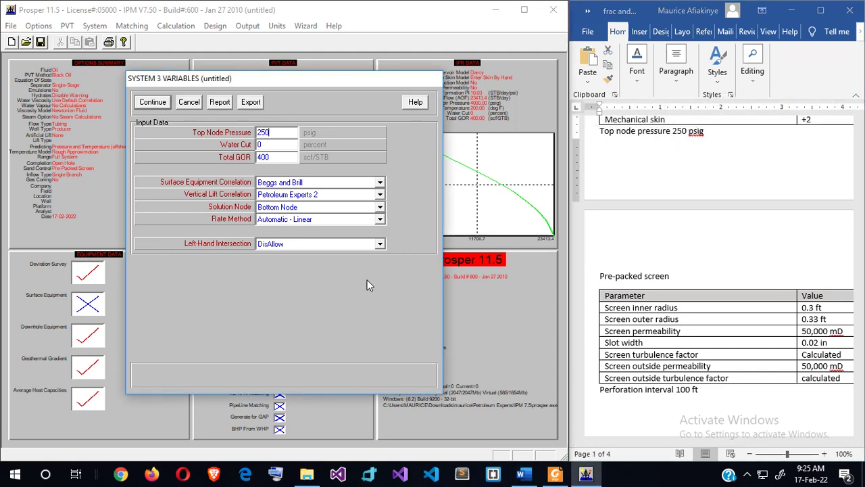
click(152, 102)
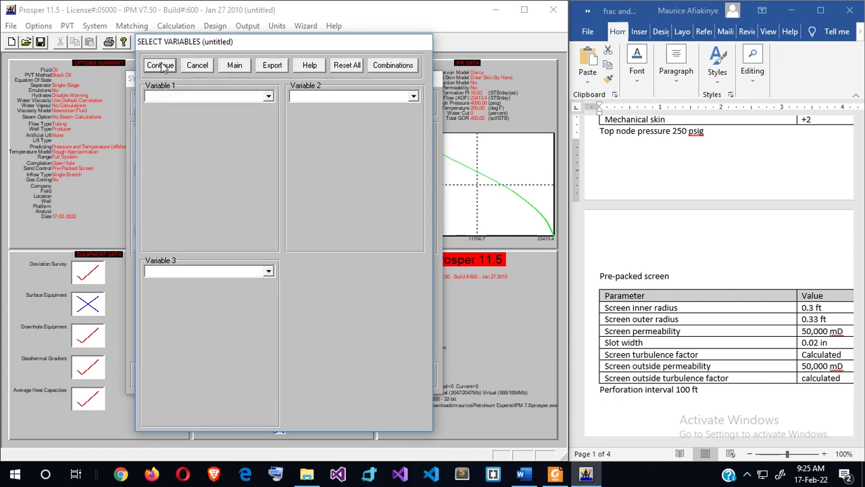
click(162, 67)
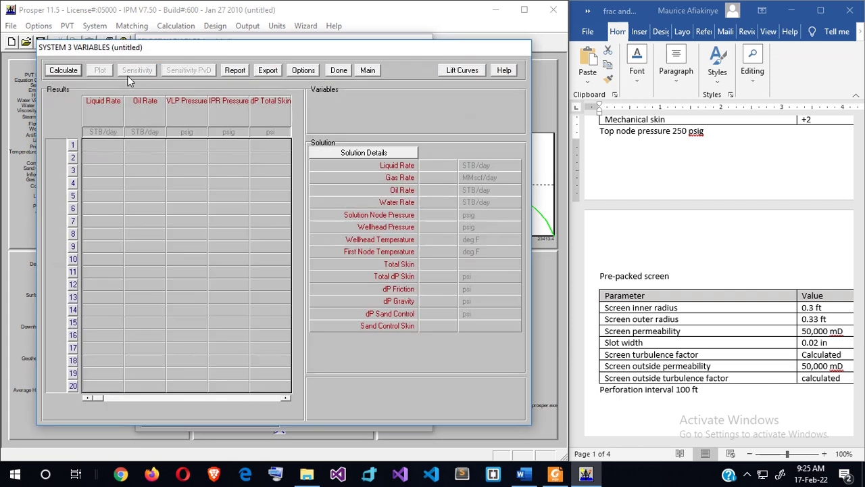
- Run the three-variable system calculation and review the outflow, inflow and solution values in the solution details
click(65, 71)
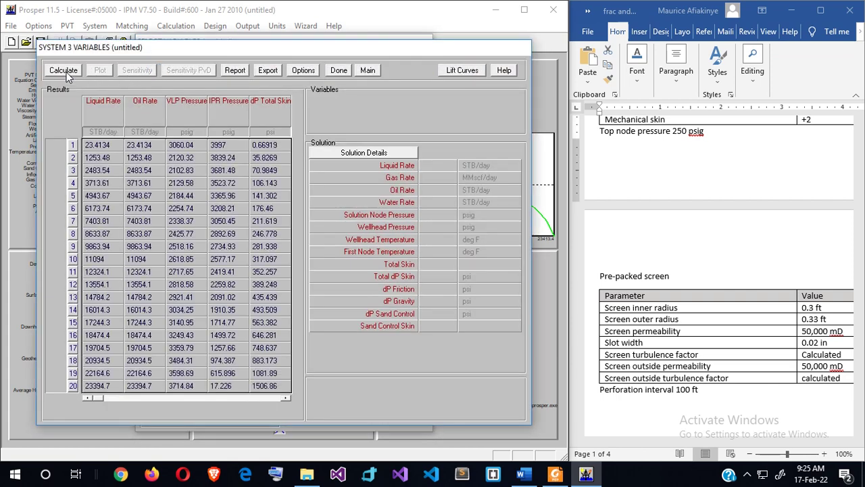
key(Return)
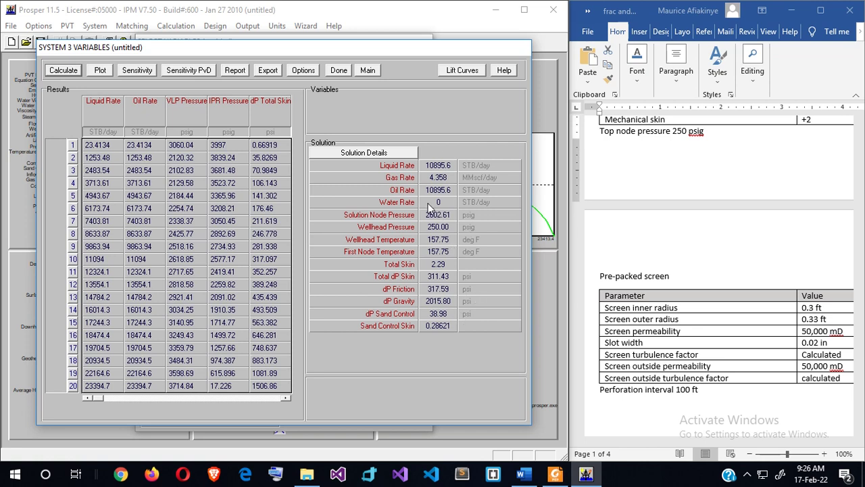
click(352, 155)
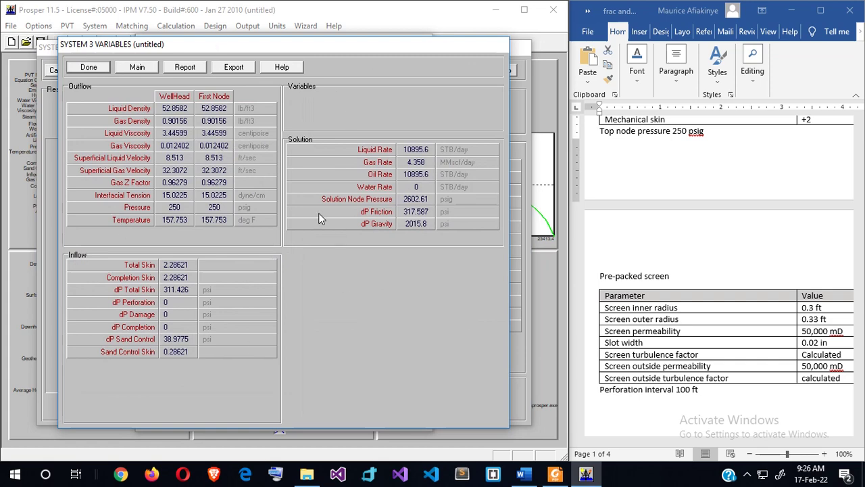
click(89, 68)
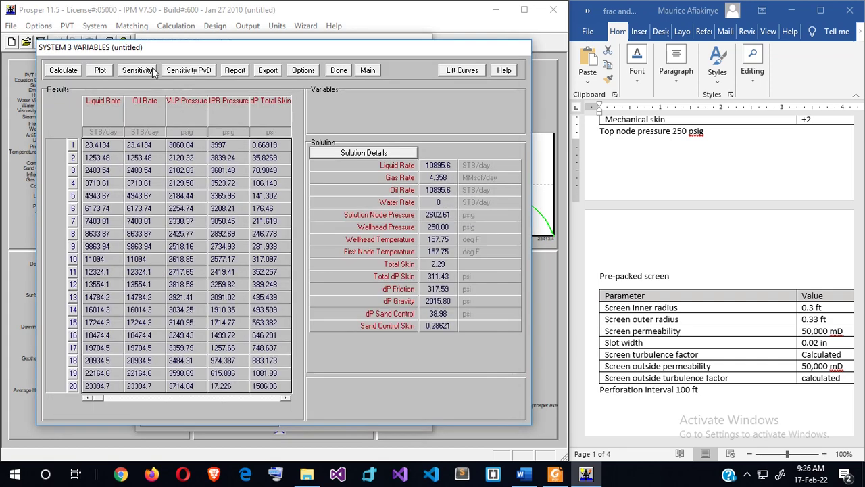
- Examine the system plot of inflow (IPR) versus outflow (VLP) and its solution point, returning to the calculation results
click(100, 71)
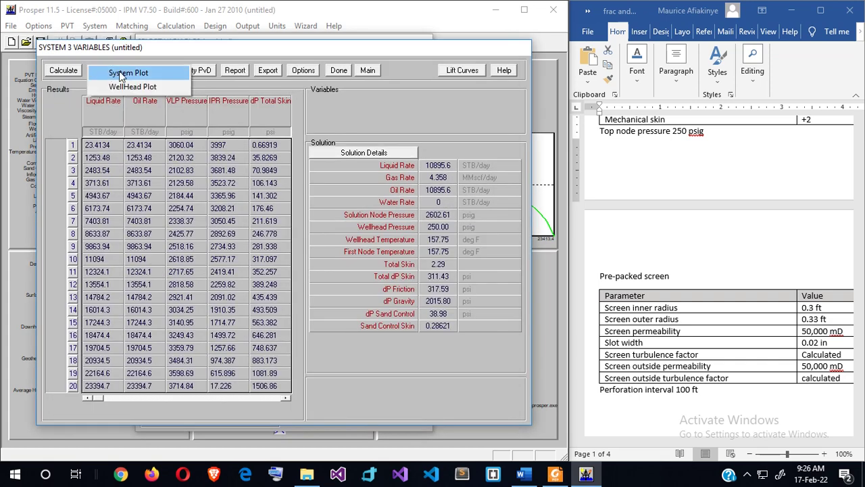
click(121, 73)
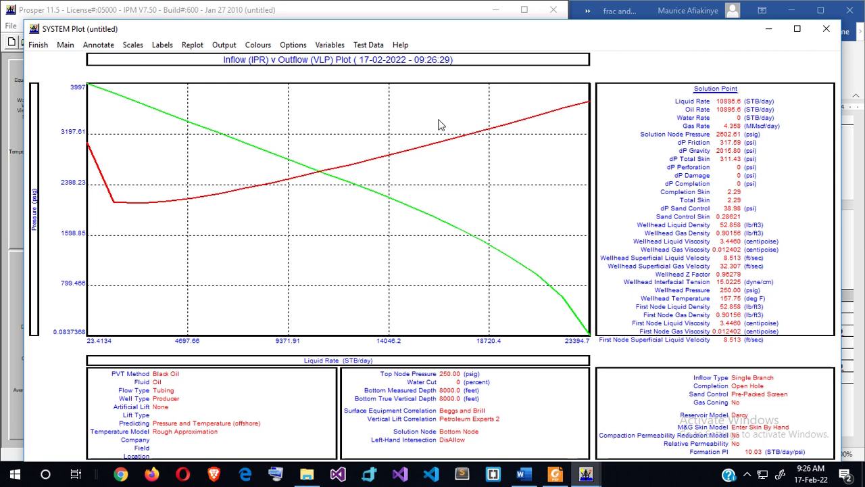
click(38, 44)
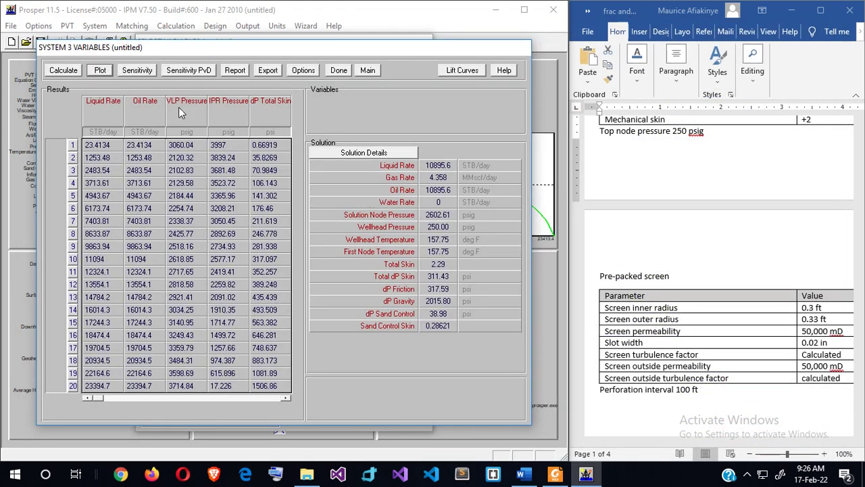